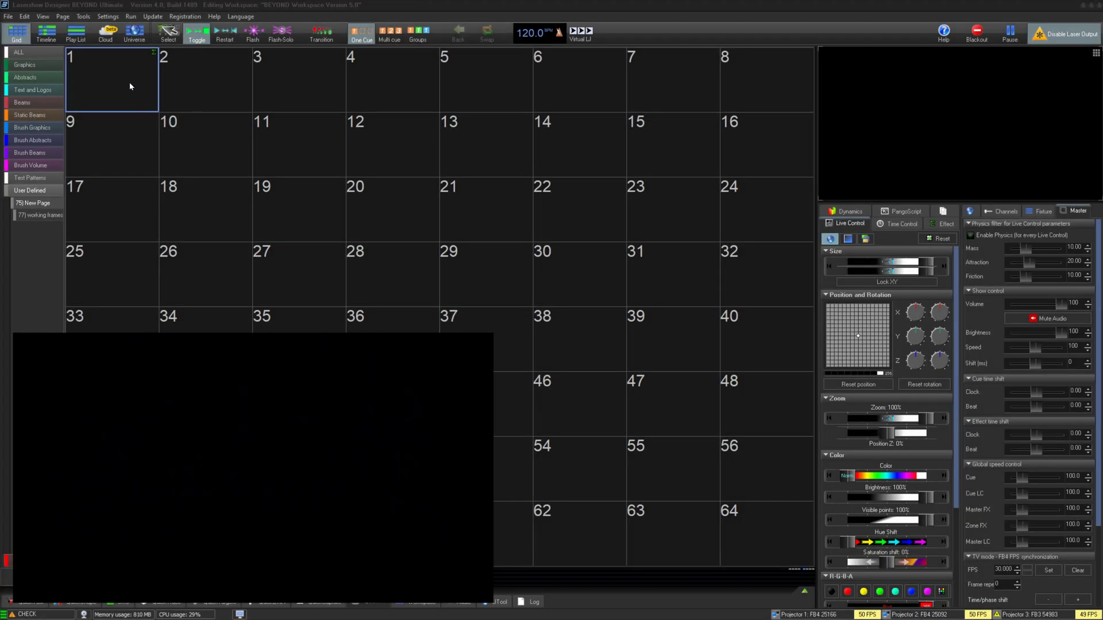
# Bring up cue 1's Create options listing new content types, including 3D Animation
pyautogui.rightClick(127, 79)
pyautogui.moveTo(237, 86)
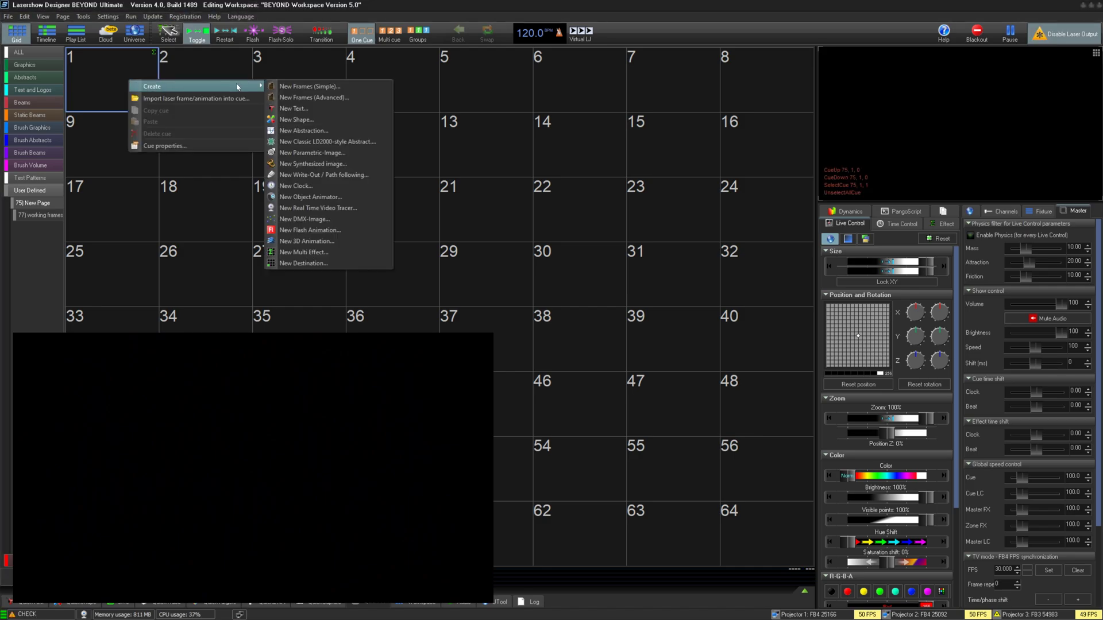
# Launch a new 3D animation for cue 1, then select the sphere and cube to inspect them
pyautogui.click(366, 242)
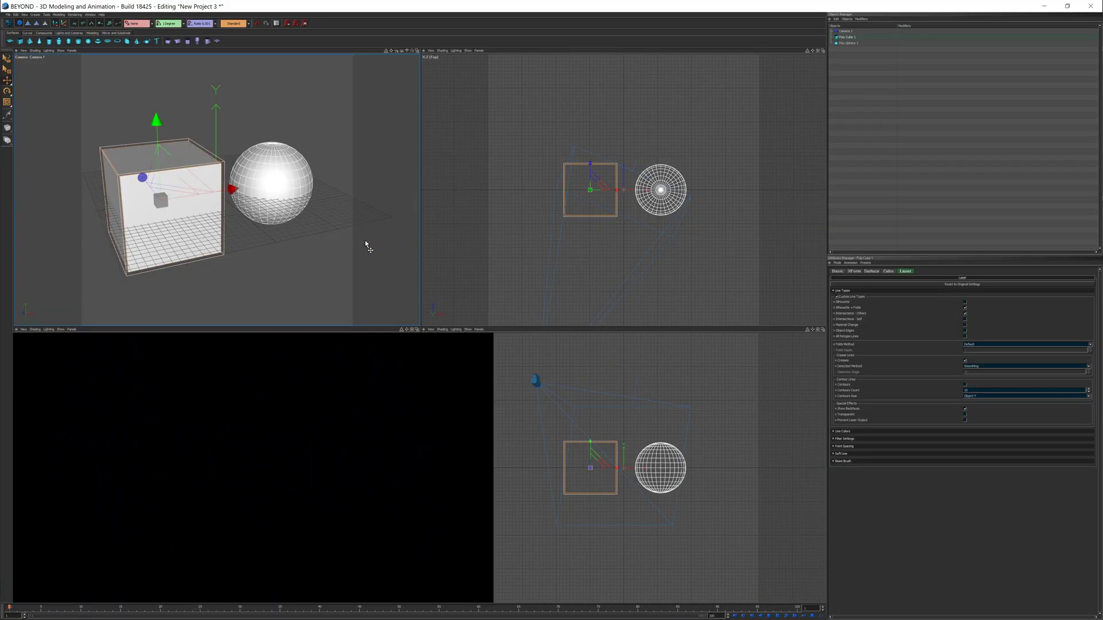
pyautogui.hotkey('alt', 'F4')
pyautogui.click(266, 184)
pyautogui.click(154, 199)
pyautogui.click(273, 179)
pyautogui.click(148, 191)
# Set the top-right viewport to Camera 1 with Laser Over Black shading, then activate the perspective pane
pyautogui.click(431, 51)
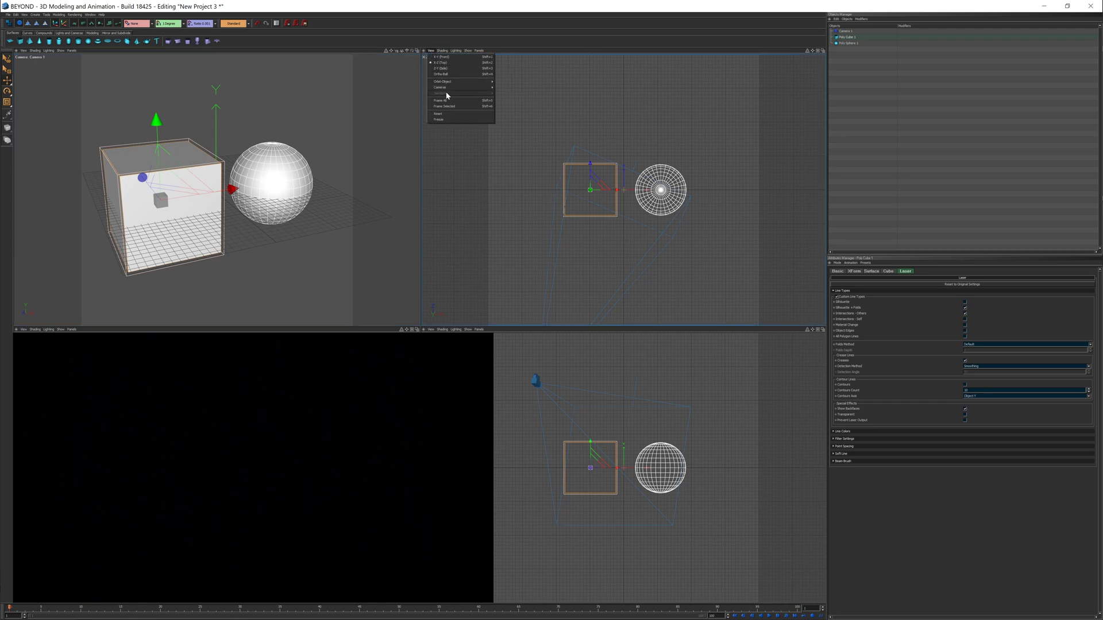
pyautogui.moveTo(467, 85)
pyautogui.click(511, 86)
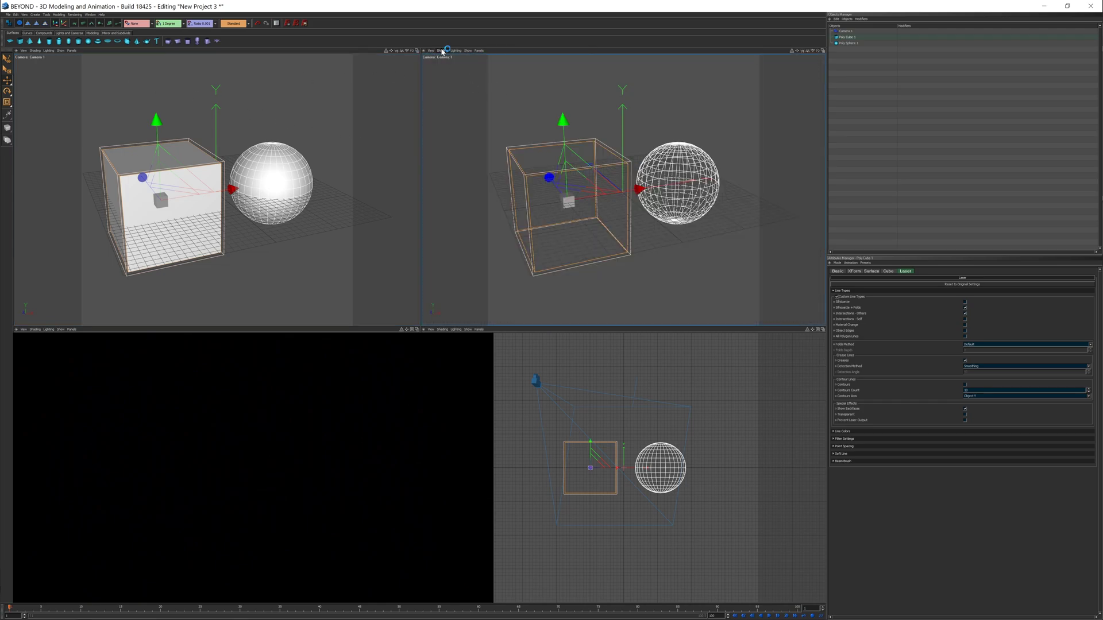
pyautogui.click(443, 51)
pyautogui.click(475, 80)
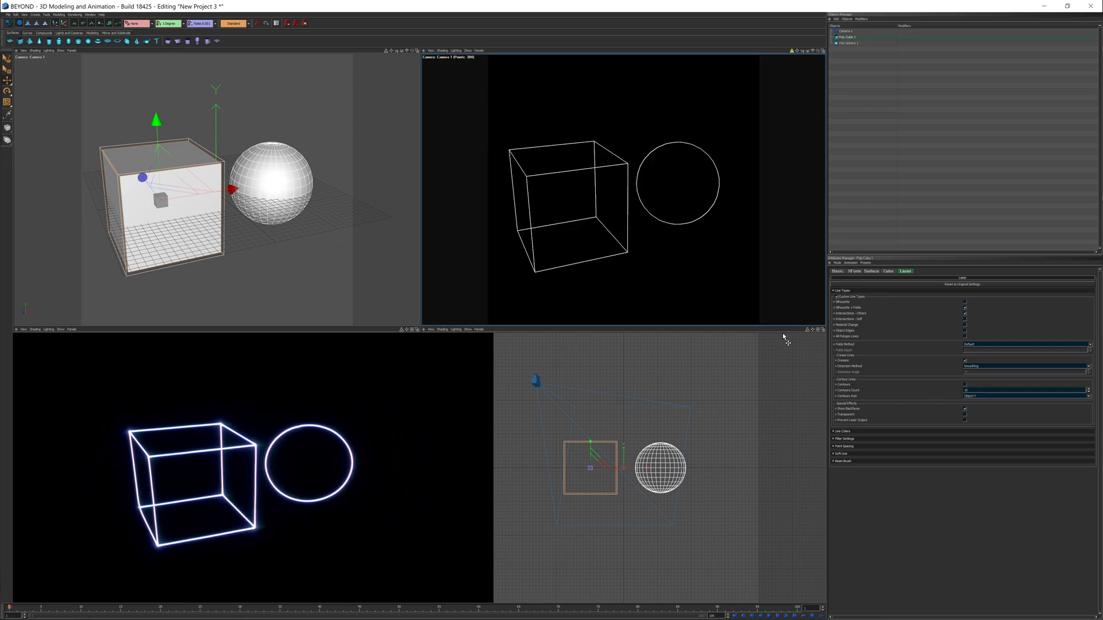
pyautogui.click(195, 180)
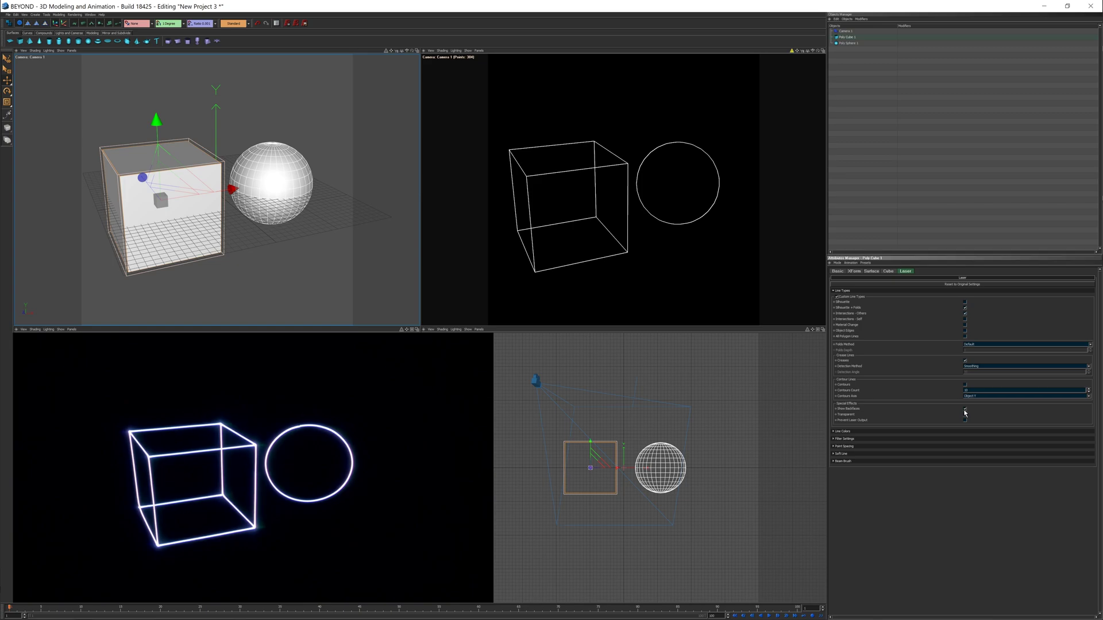
# Enable soft line on the cube and raise its line-ending softness to 21
pyautogui.click(833, 454)
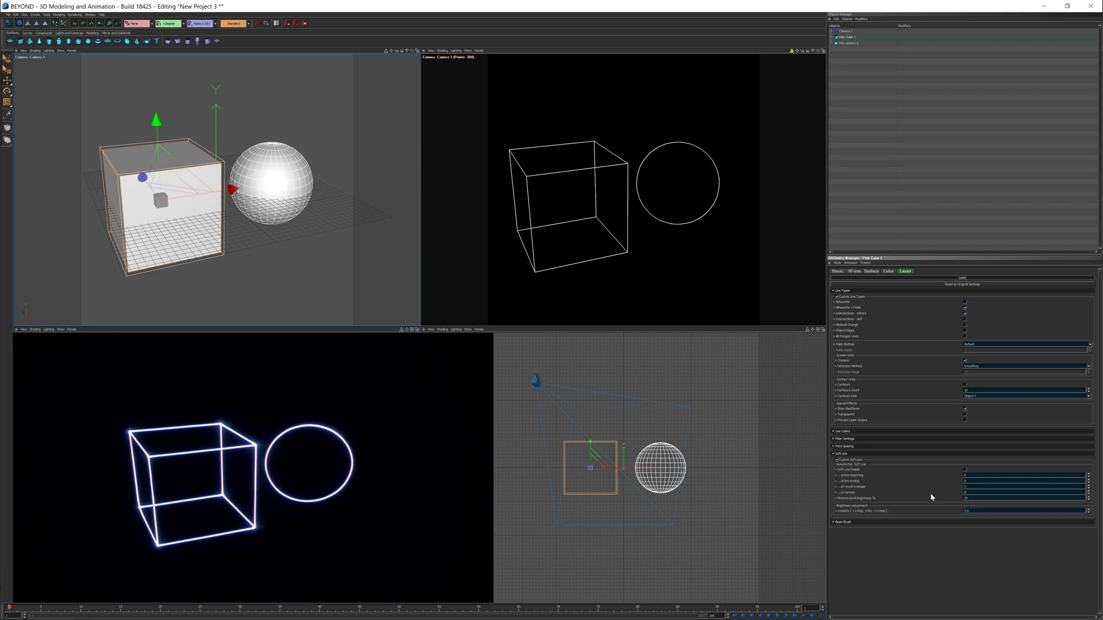
pyautogui.click(965, 470)
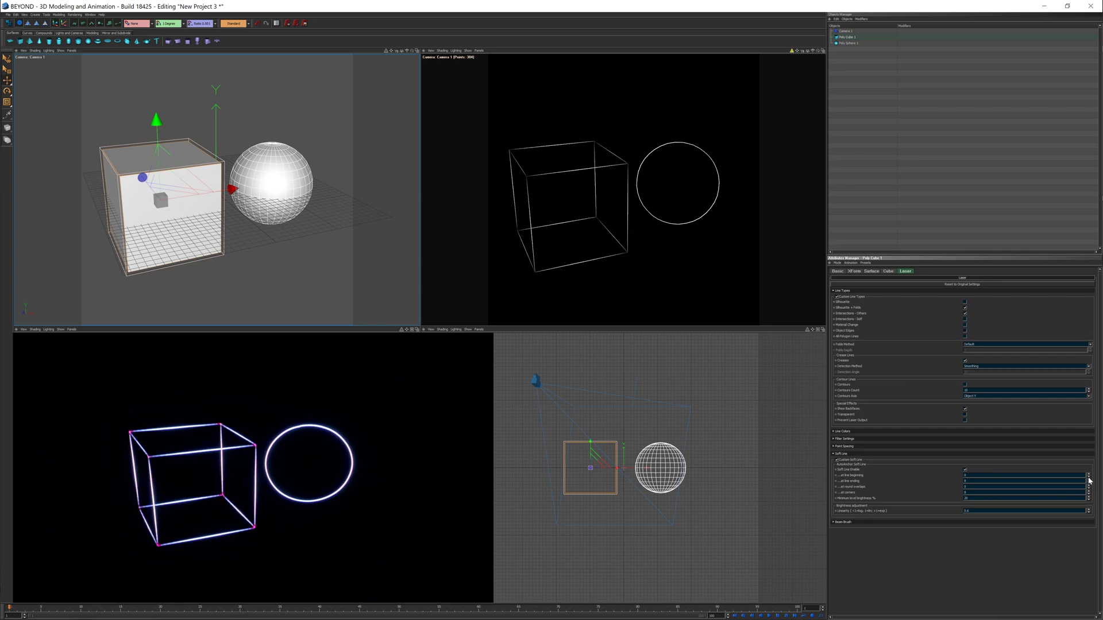
pyautogui.moveTo(1089, 481); pyautogui.dragTo(1091, 466)
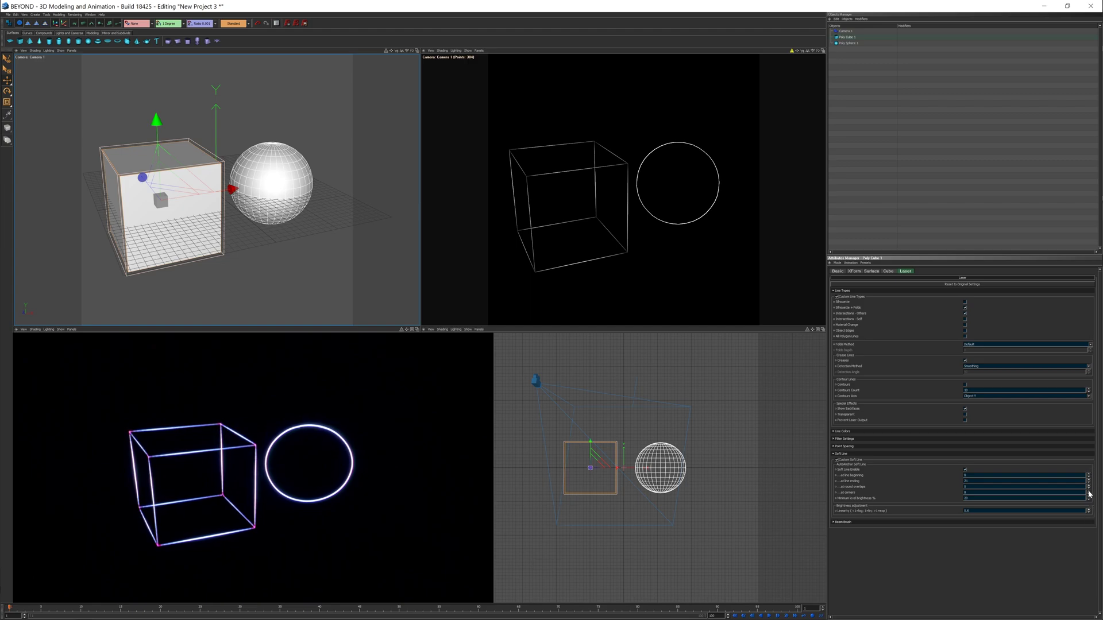
# Give the sphere custom soft line with round-overlap softness 17, then adjust the cube's minimum brightness
pyautogui.click(268, 190)
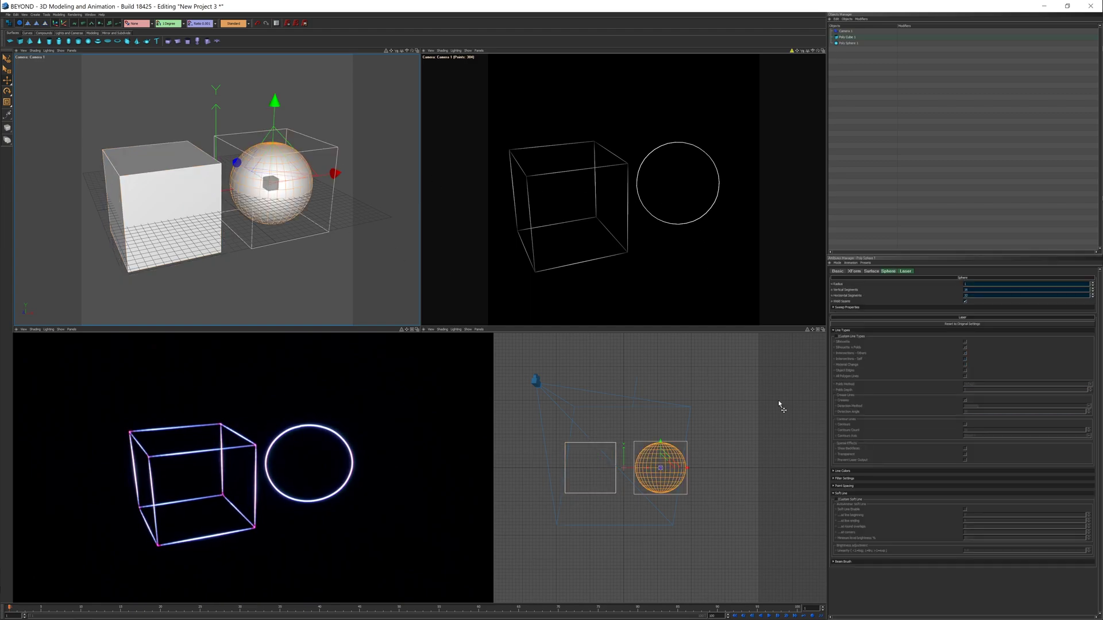
pyautogui.click(836, 500)
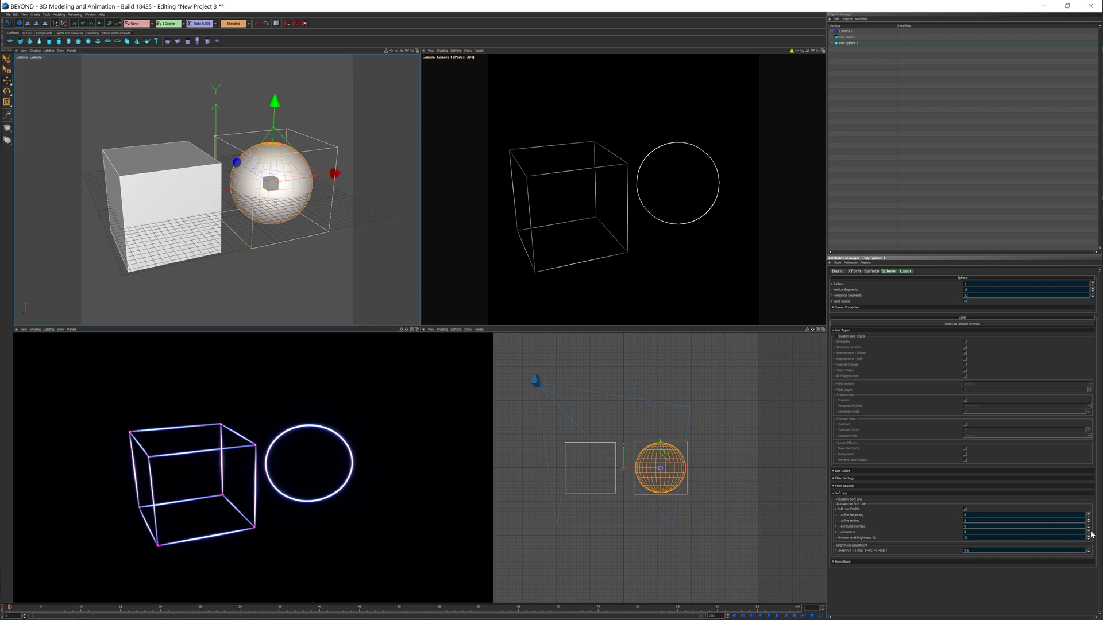
pyautogui.moveTo(1090, 529); pyautogui.dragTo(1088, 486)
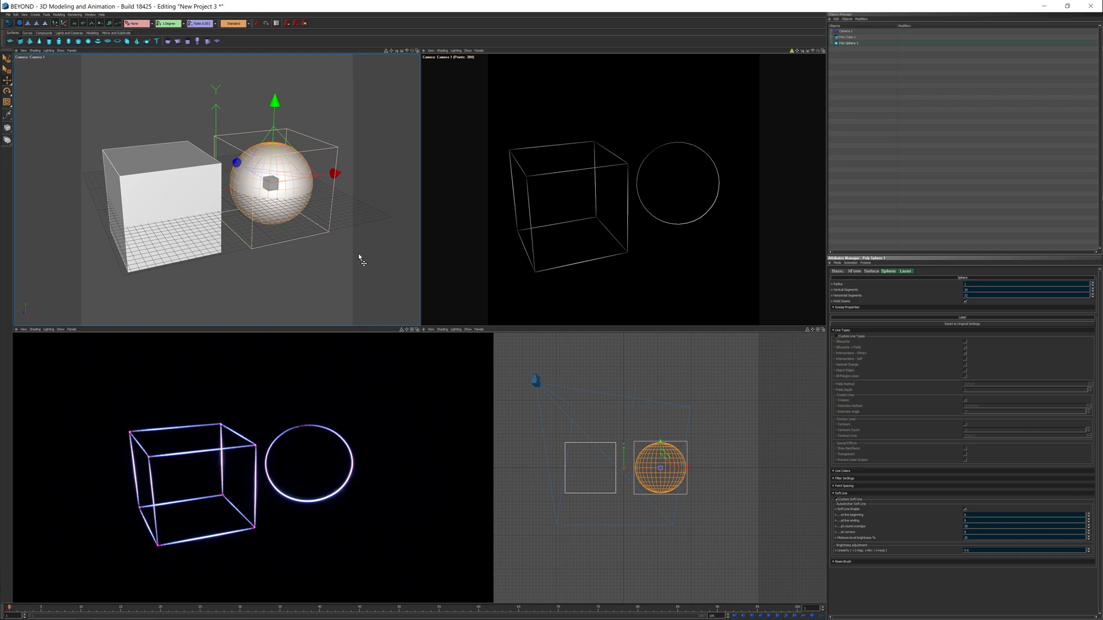
pyautogui.click(203, 206)
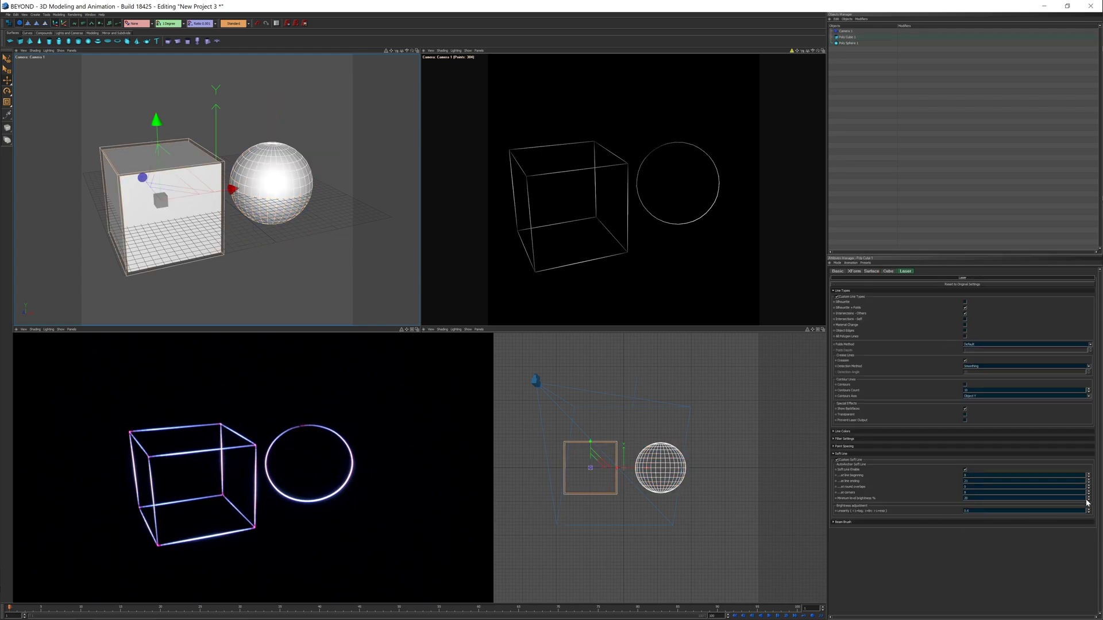
pyautogui.moveTo(1091, 500); pyautogui.dragTo(1083, 594)
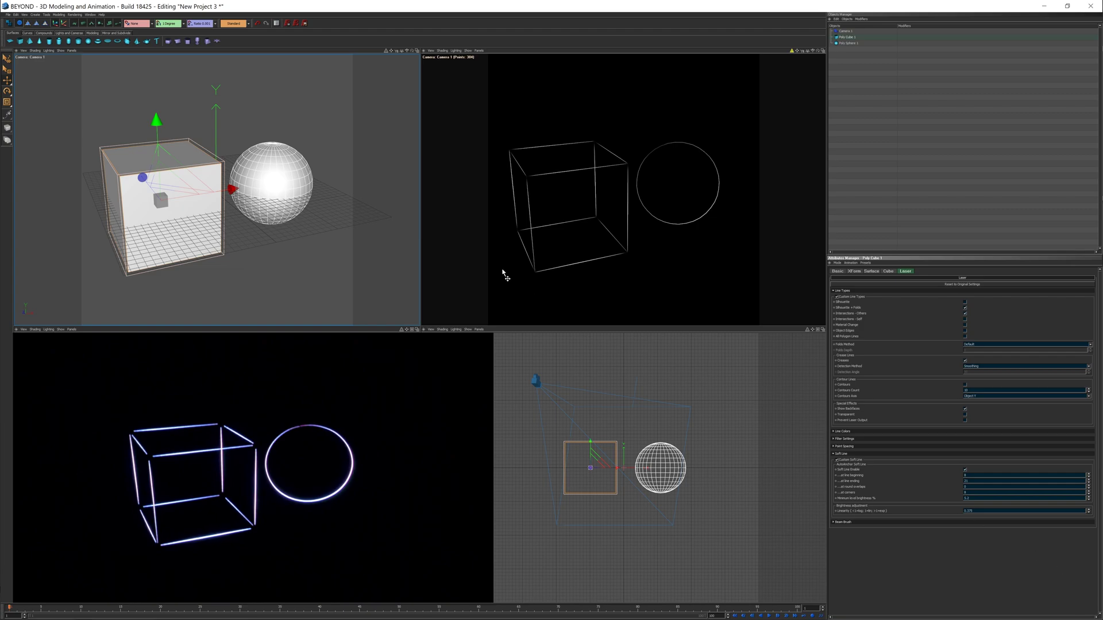
# Replace the cube's custom soft line with an enabled custom beam brush
pyautogui.click(837, 460)
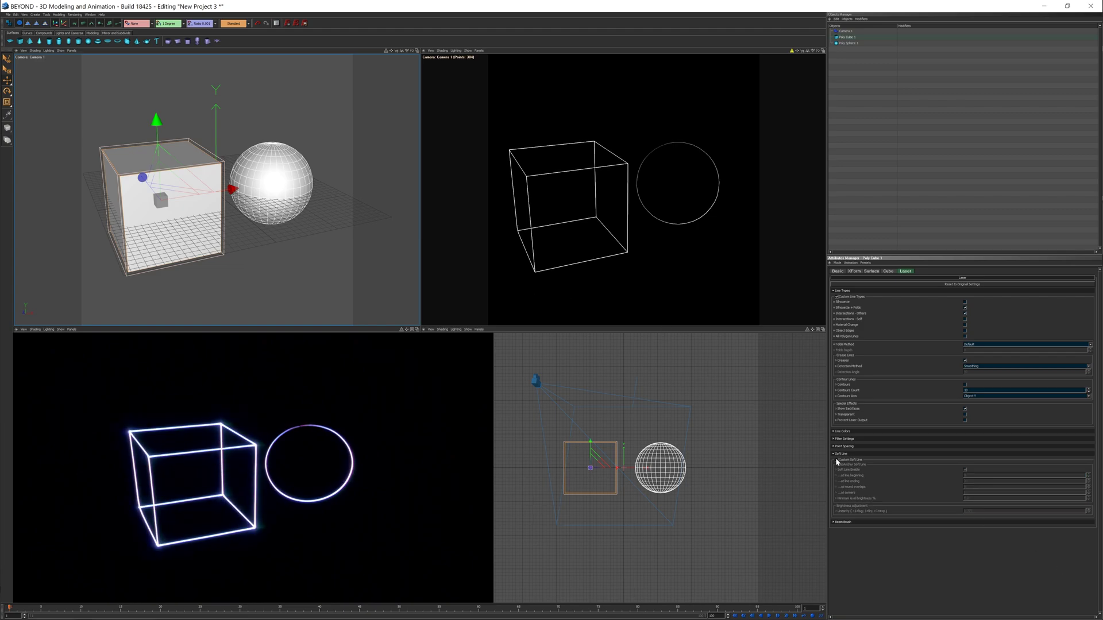
pyautogui.click(834, 522)
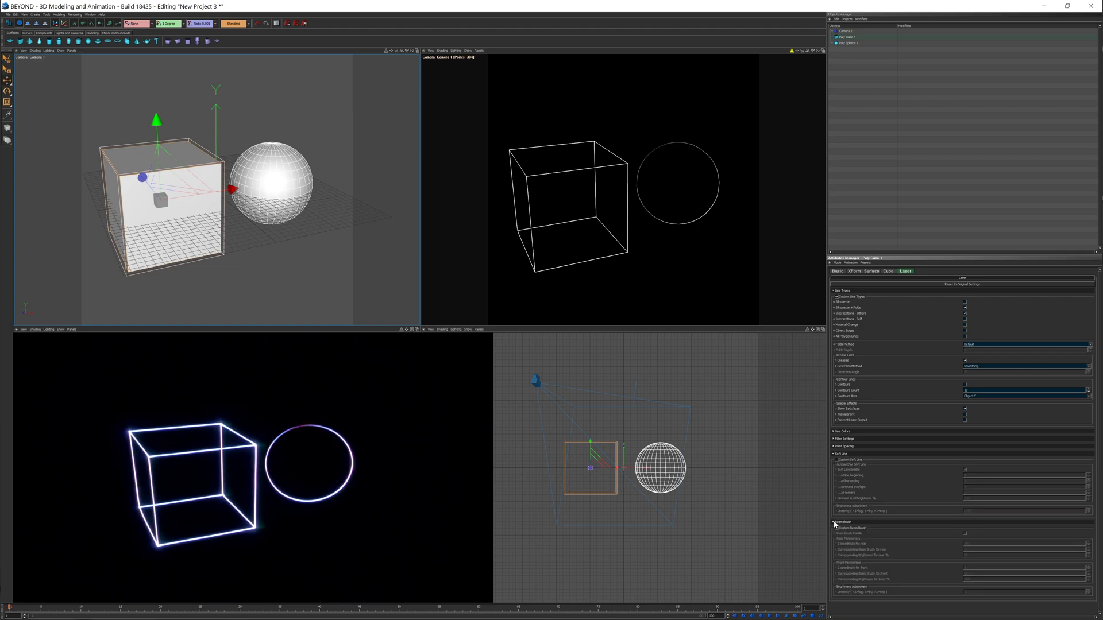
pyautogui.click(832, 454)
pyautogui.click(837, 467)
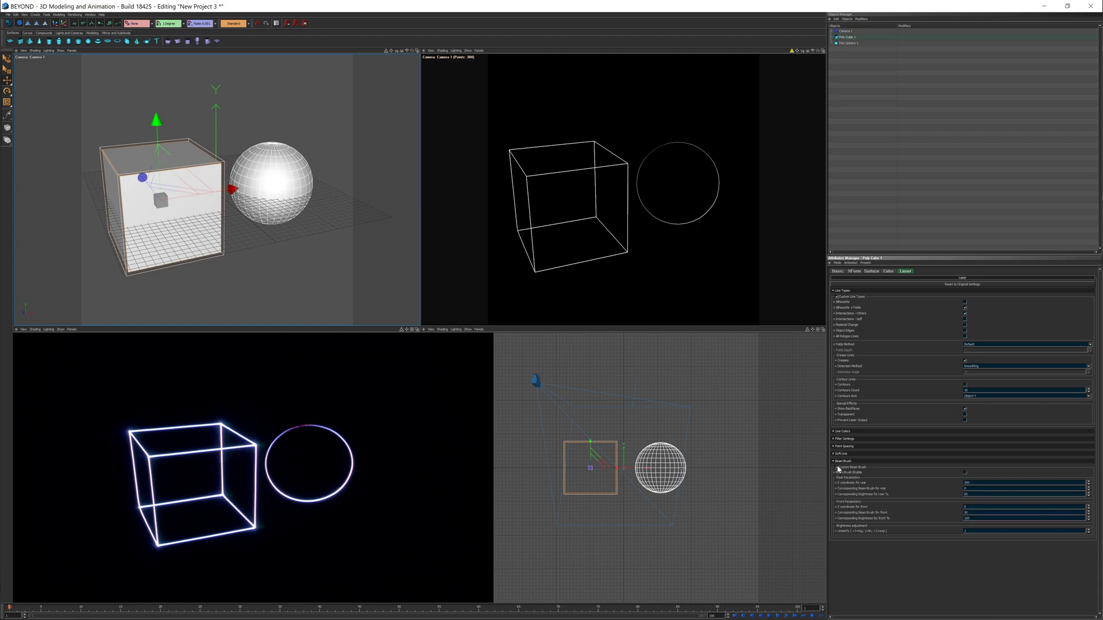
pyautogui.click(965, 473)
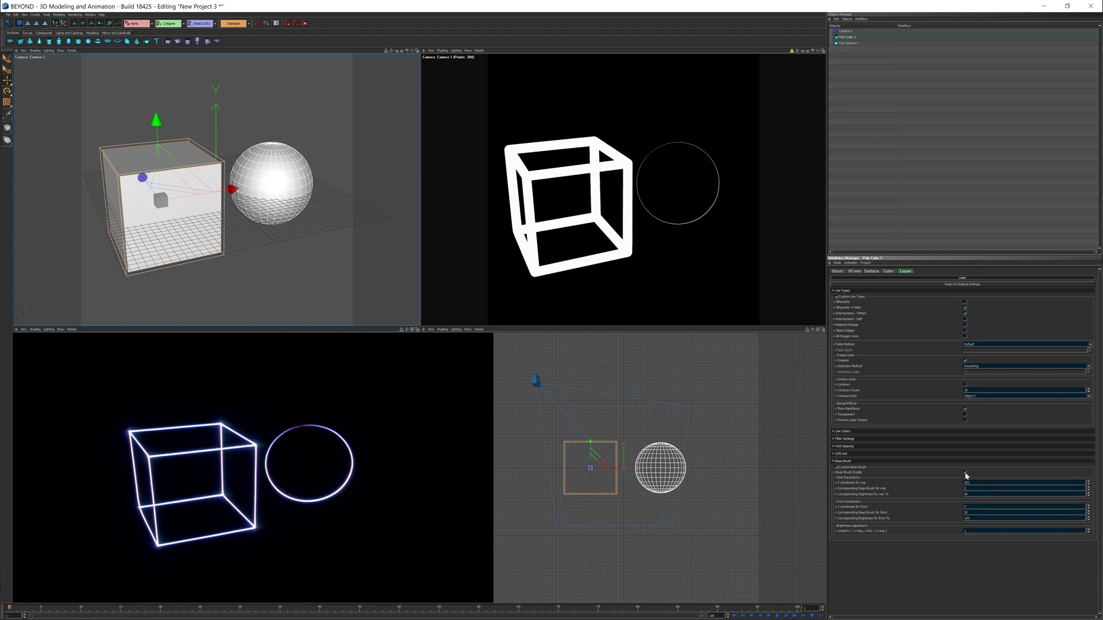
# Show the Z Front/Z Rear depth readout in the camera pane and select the rear Z field
pyautogui.click(468, 51)
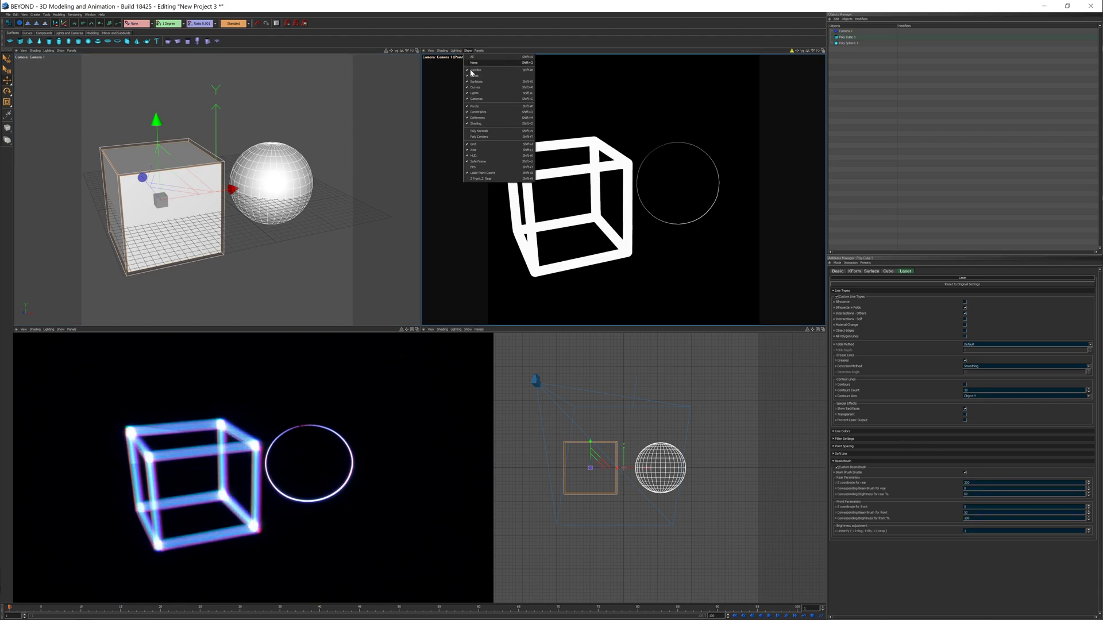
pyautogui.click(516, 179)
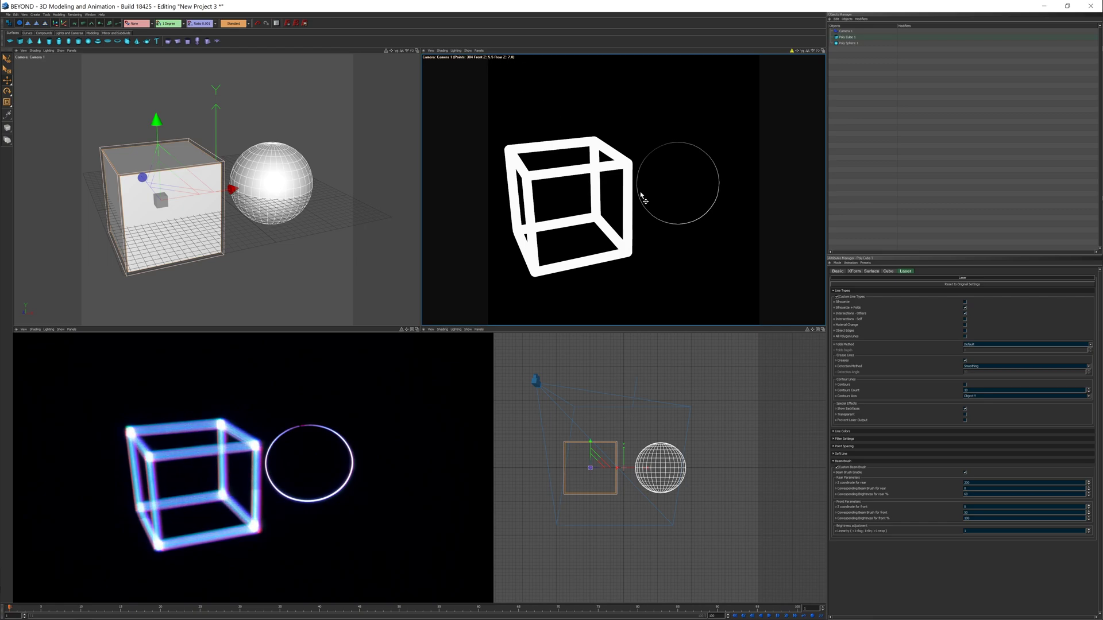
pyautogui.click(966, 482)
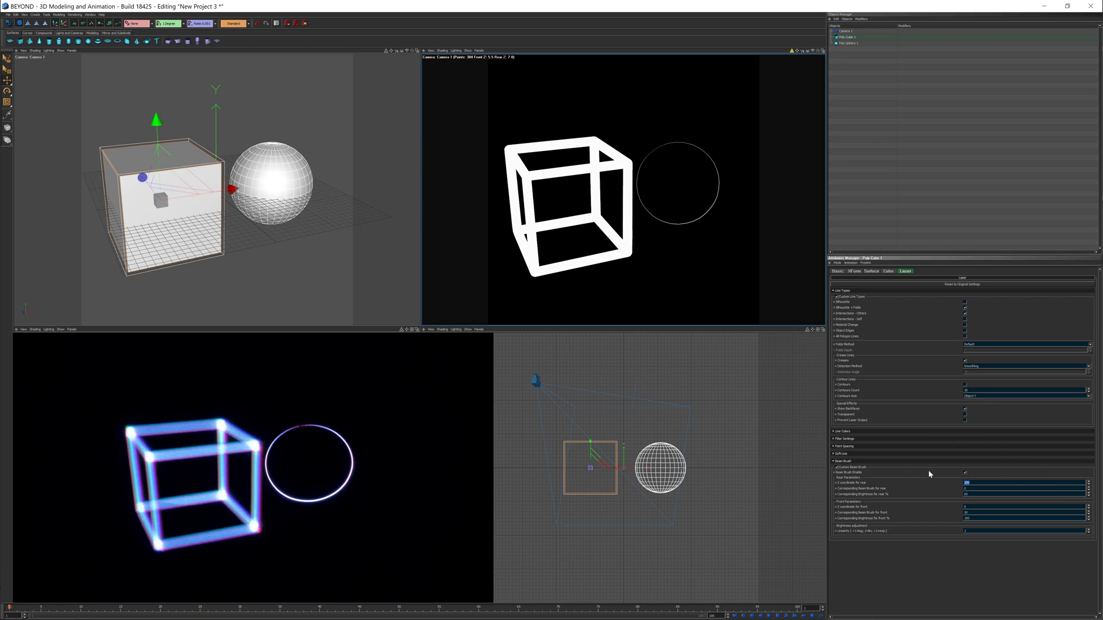
# Set the cube's beam brush rear Z to 7.8, front Z to 5.5, rear brightness 0, front beam brush 72.3
pyautogui.write('7.8')
pyautogui.press('Return')
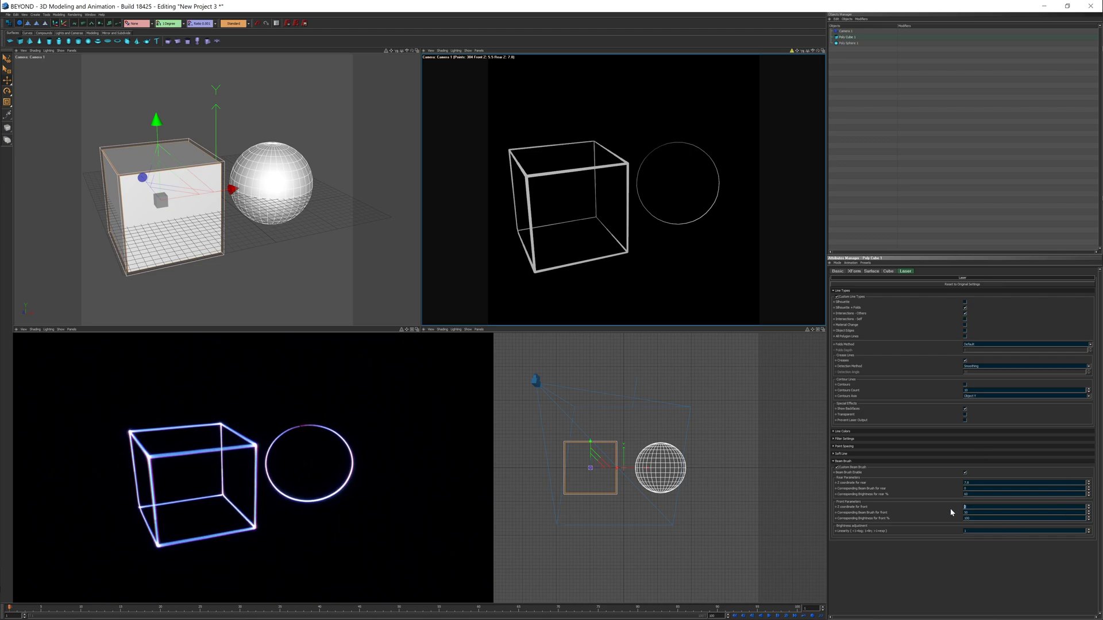
pyautogui.write('5.5')
pyautogui.press('Return')
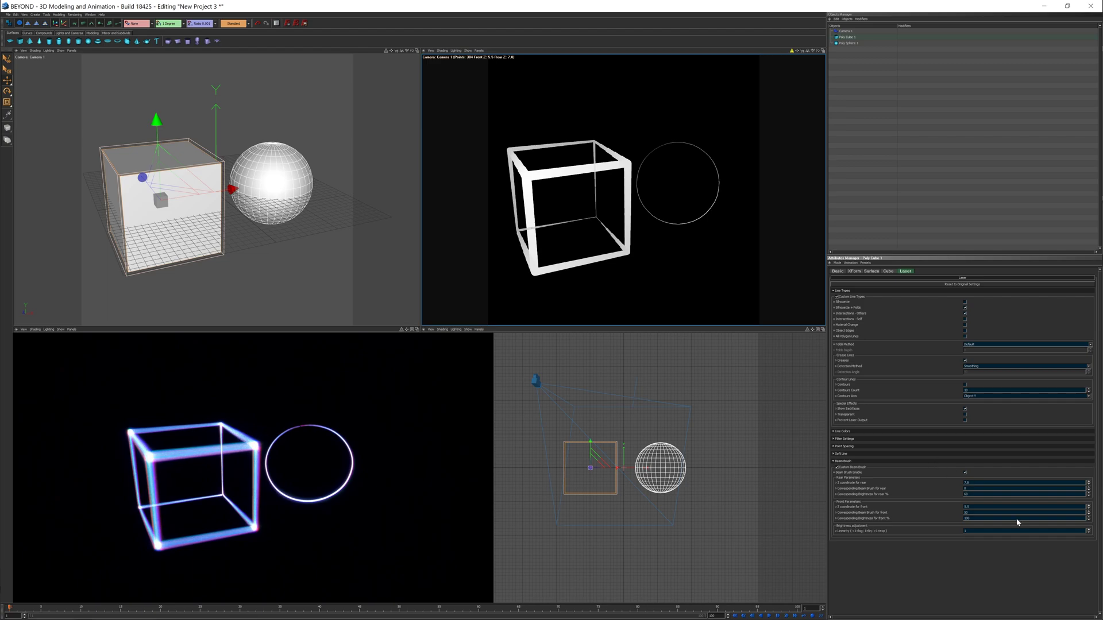
pyautogui.moveTo(1089, 514); pyautogui.dragTo(1088, 492)
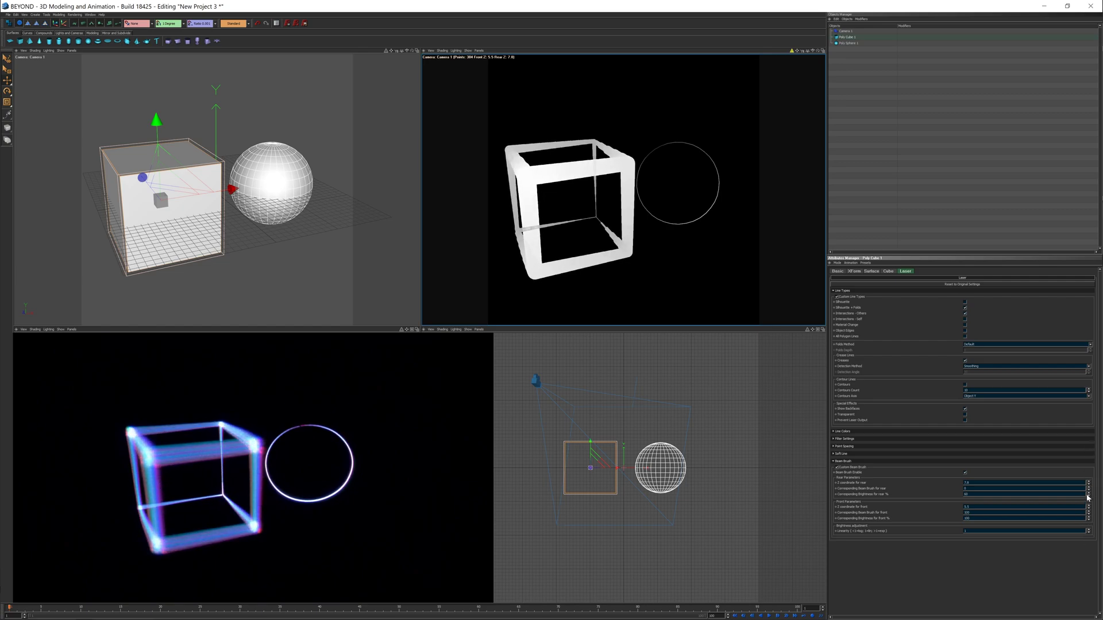
pyautogui.moveTo(1087, 499); pyautogui.dragTo(1074, 381)
pyautogui.moveTo(1088, 512)
pyautogui.mouseDown()
pyautogui.moveTo(1079, 615)
pyautogui.moveTo(1043, 138)
pyautogui.moveTo(1046, 599)
pyautogui.mouseUp()
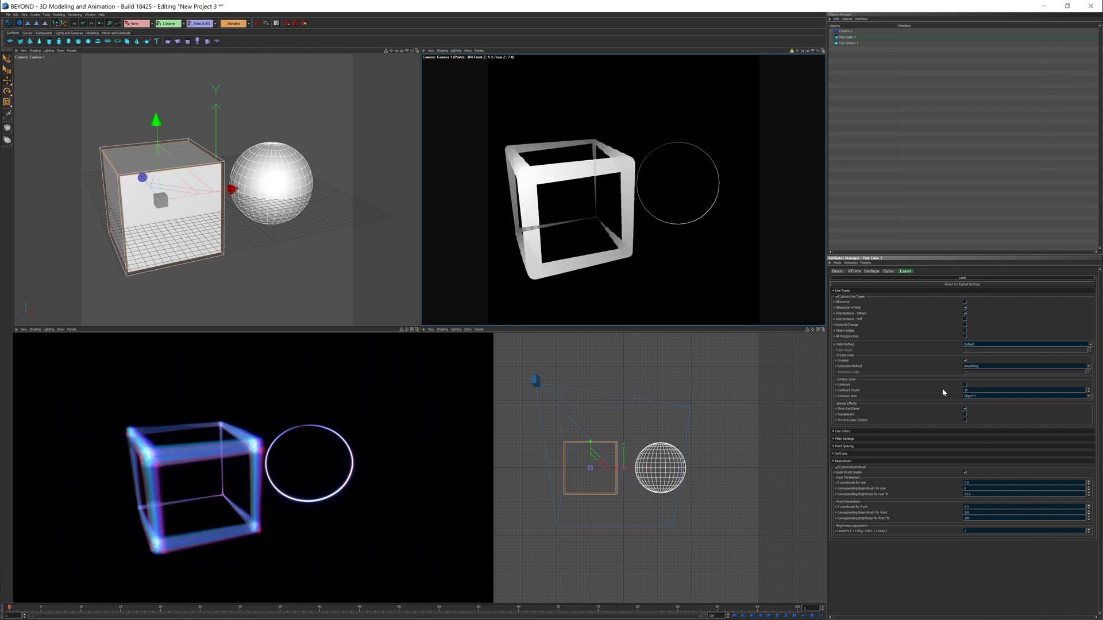
# Enable Include Z-axis in Render Setup, render the frame and save it to BEYOND cue 1
pyautogui.click(287, 24)
pyautogui.moveTo(689, 156); pyautogui.dragTo(817, 123)
pyautogui.scroll(-5, 888, 264)
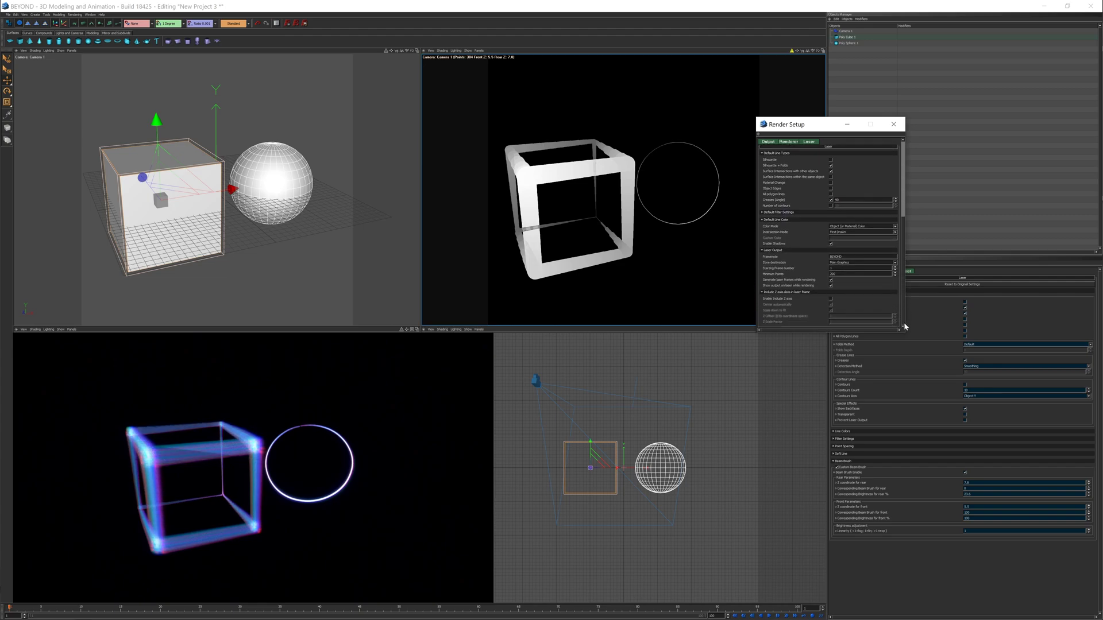
pyautogui.click(831, 299)
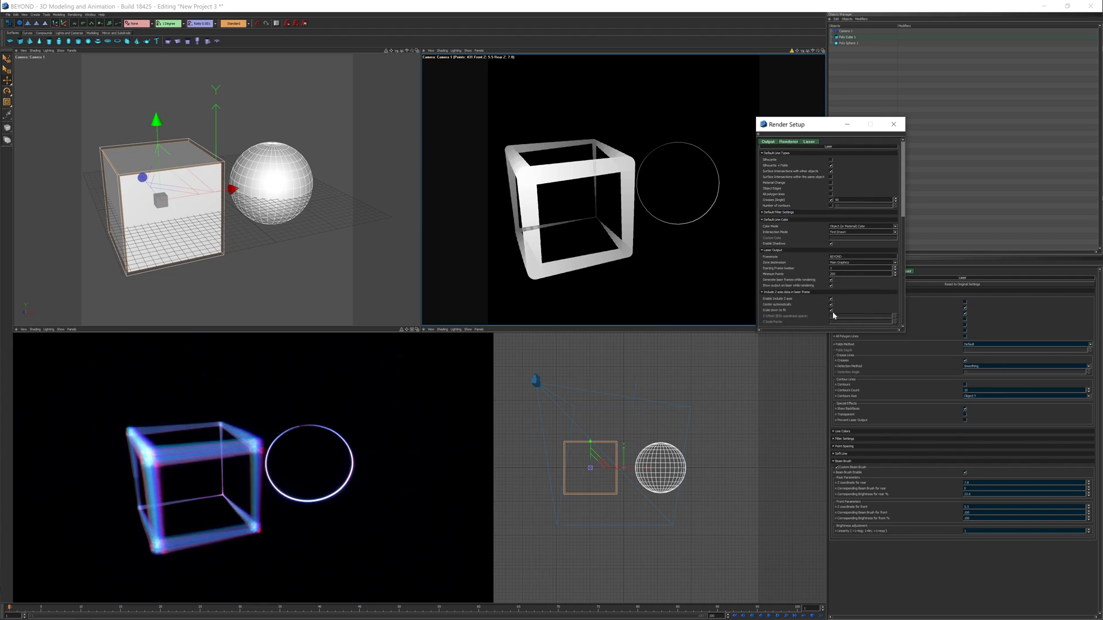
pyautogui.click(296, 23)
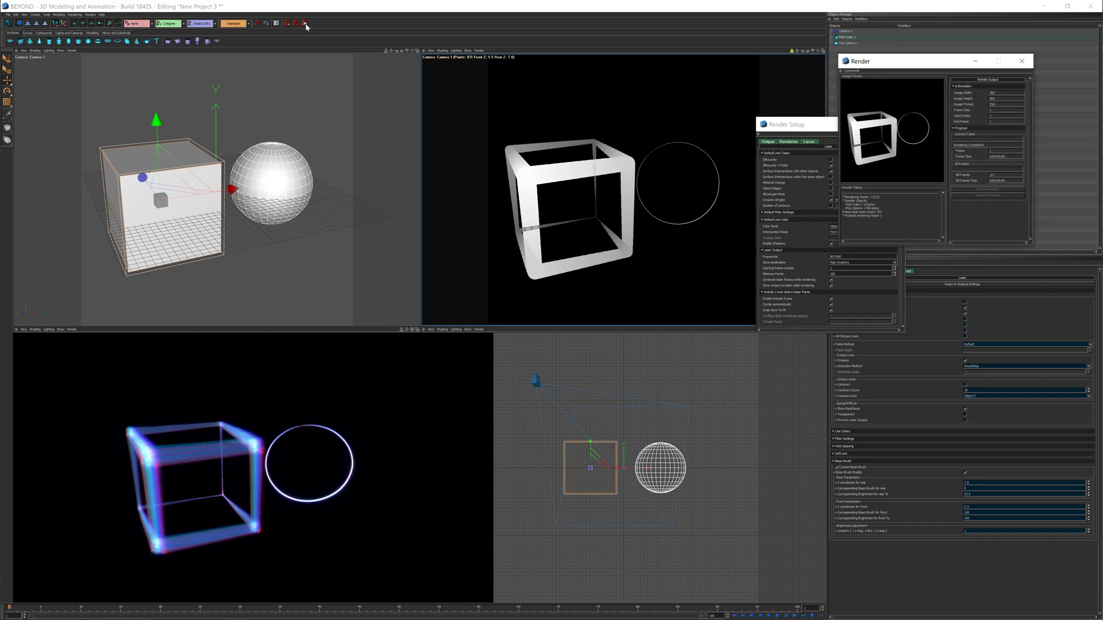
pyautogui.click(304, 23)
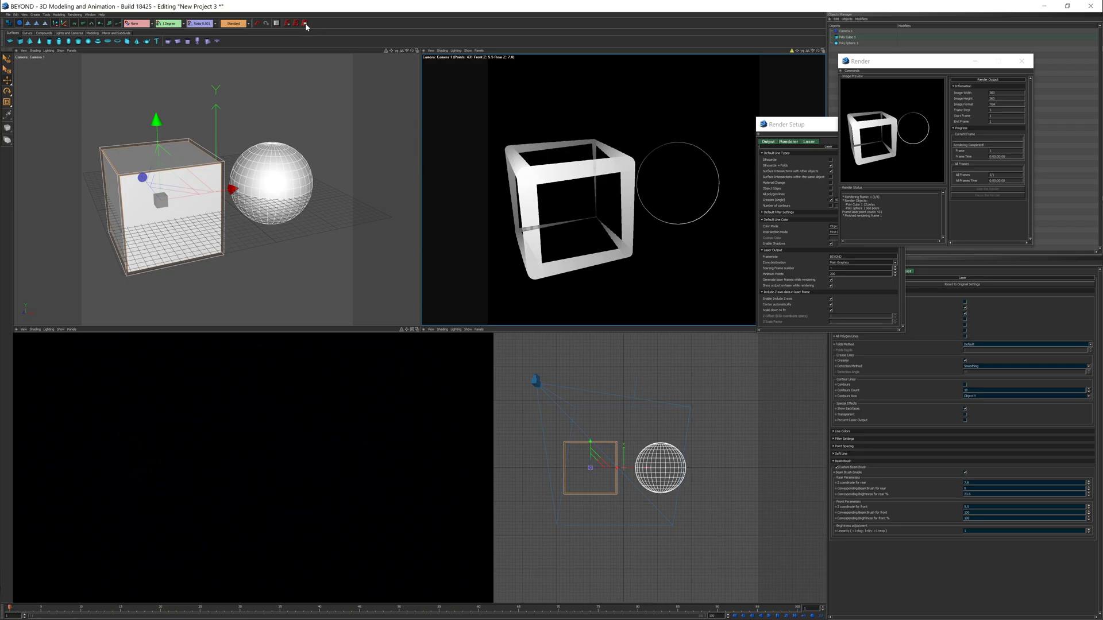
# Open cue 1 in Edit Frames (Advanced), rotate the 3D view to check depth, and confirm with OK
pyautogui.rightClick(123, 79)
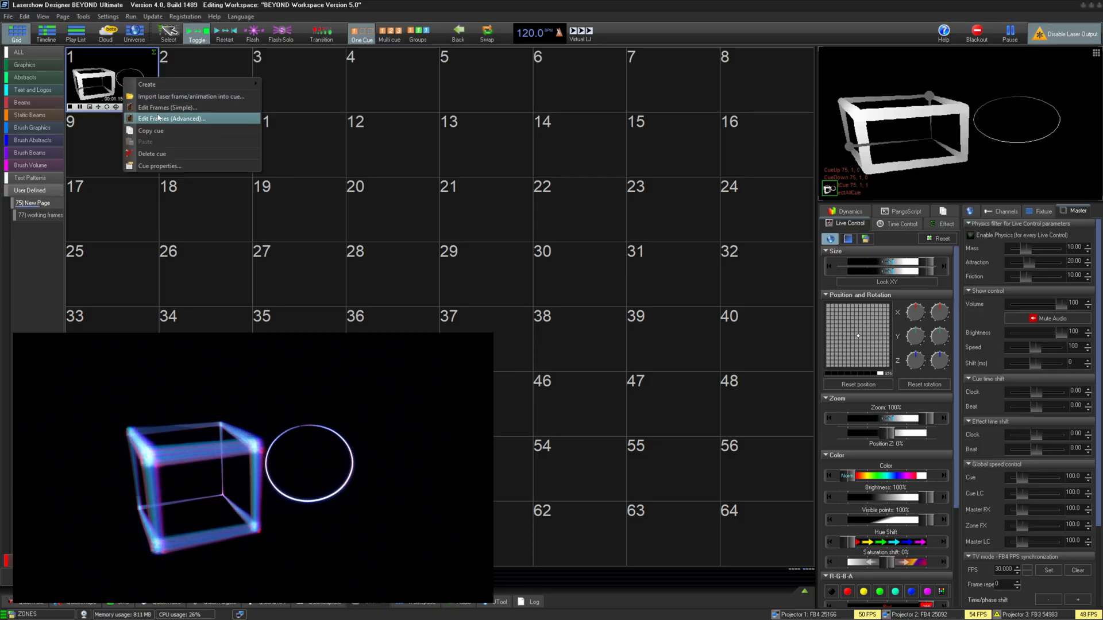
pyautogui.click(159, 118)
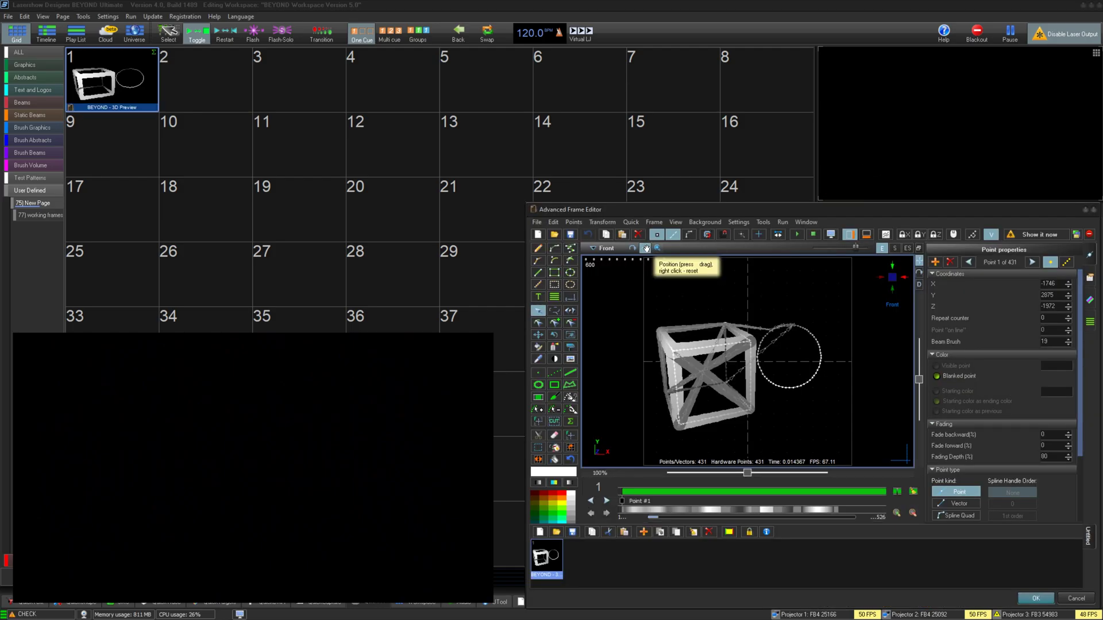
pyautogui.moveTo(646, 248); pyautogui.dragTo(698, 268)
pyautogui.click(1036, 598)
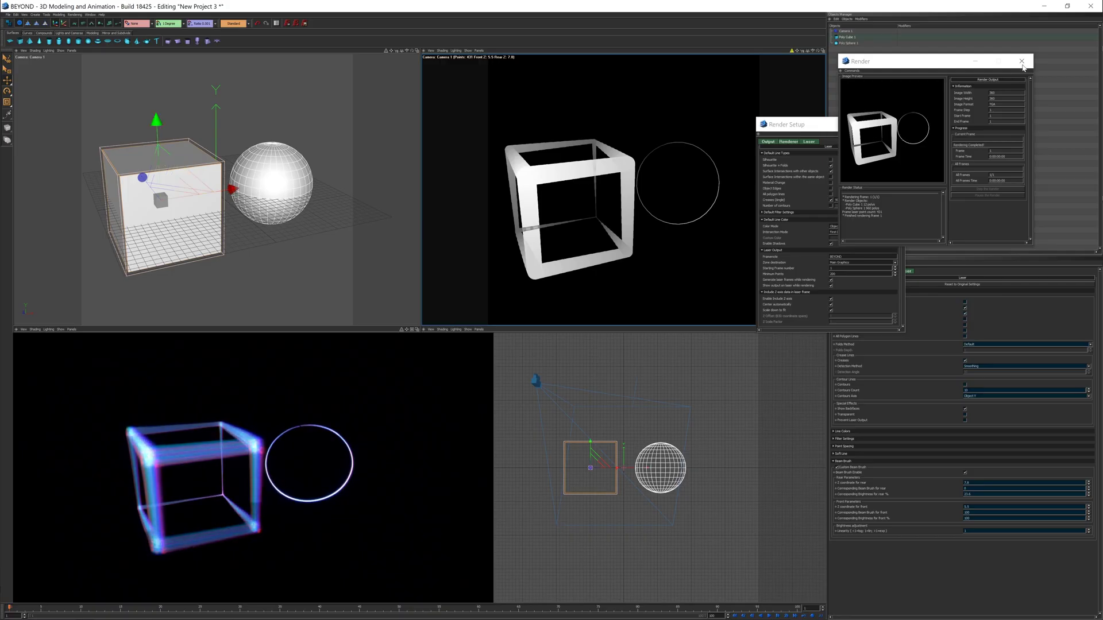
# Close the Render window and switch the top-left viewport to X-Y (Front)
pyautogui.click(1021, 61)
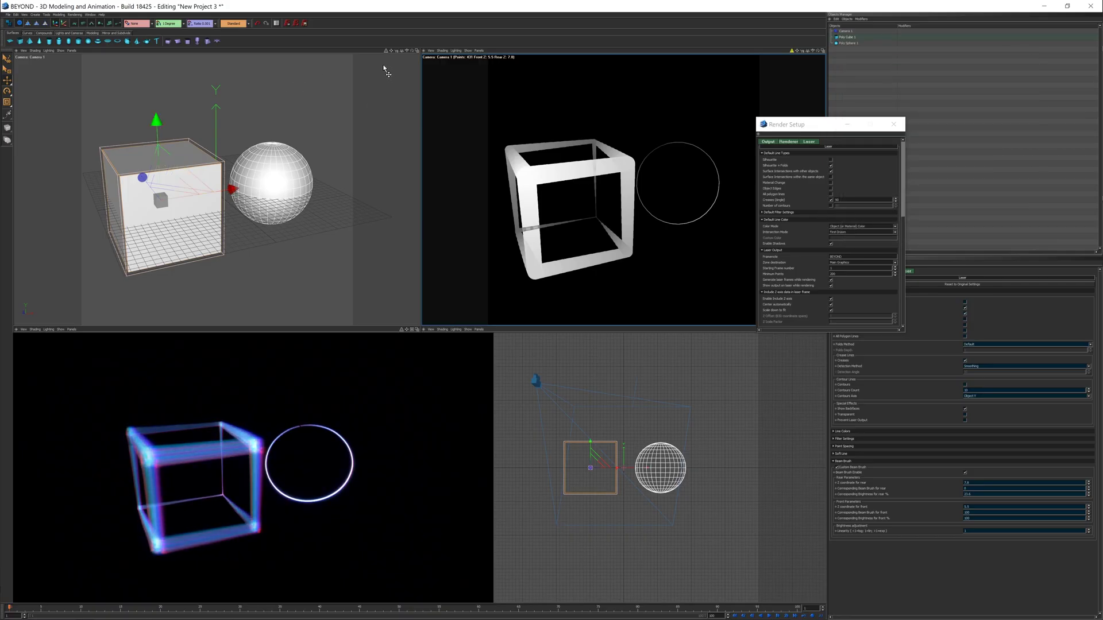
pyautogui.click(24, 50)
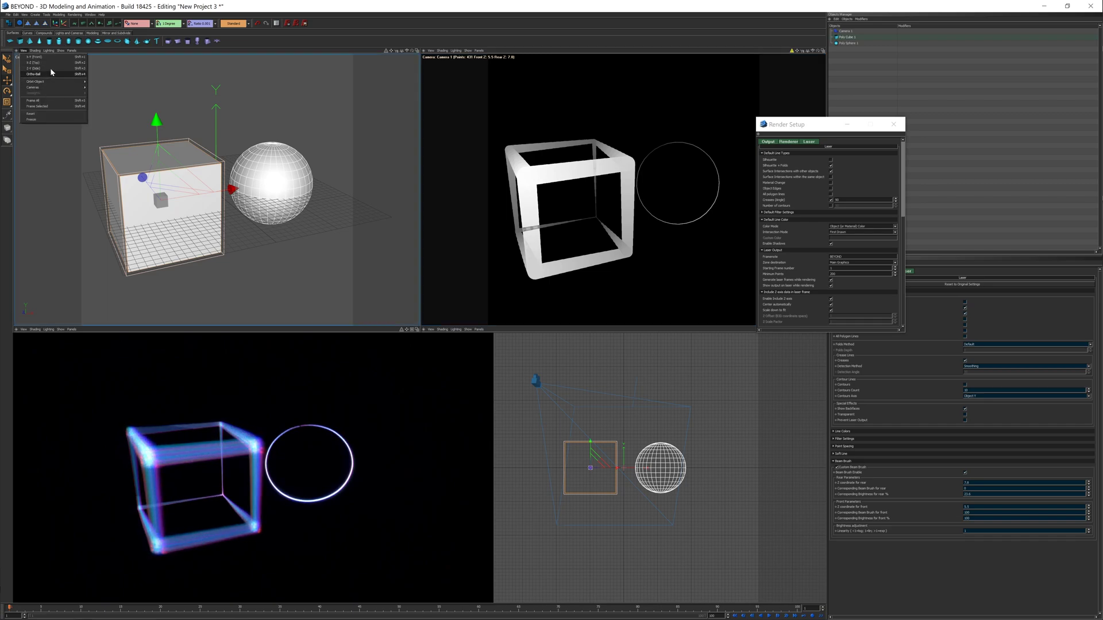
pyautogui.click(51, 57)
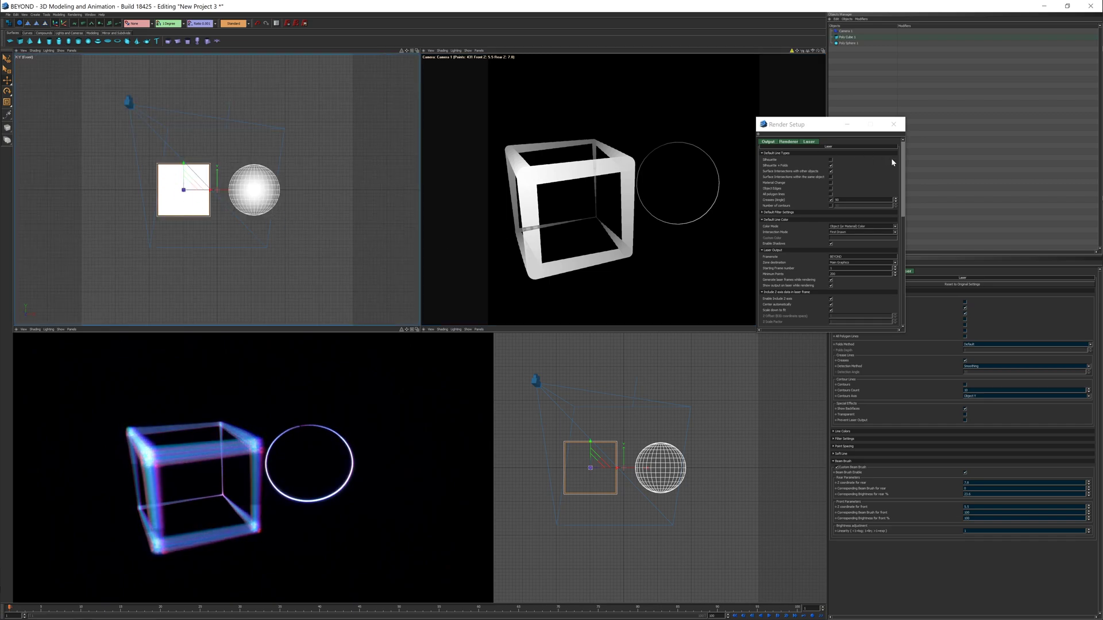
# Choose the view to render from in Render Setup's Camera/Viewport list
pyautogui.scroll(5, 902, 199)
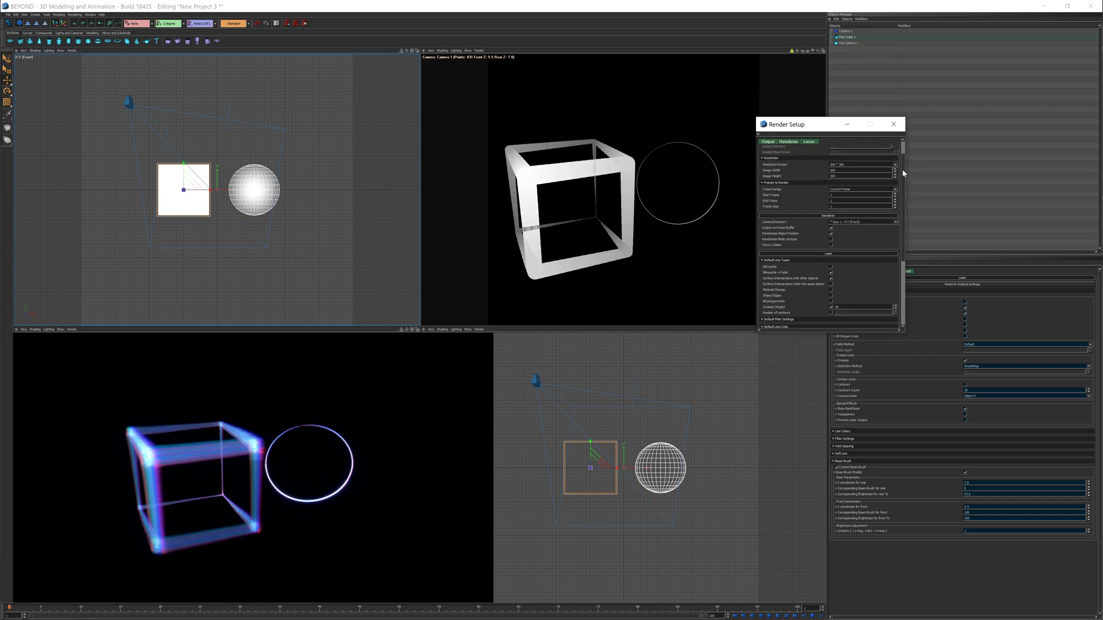
pyautogui.scroll(1, 903, 174)
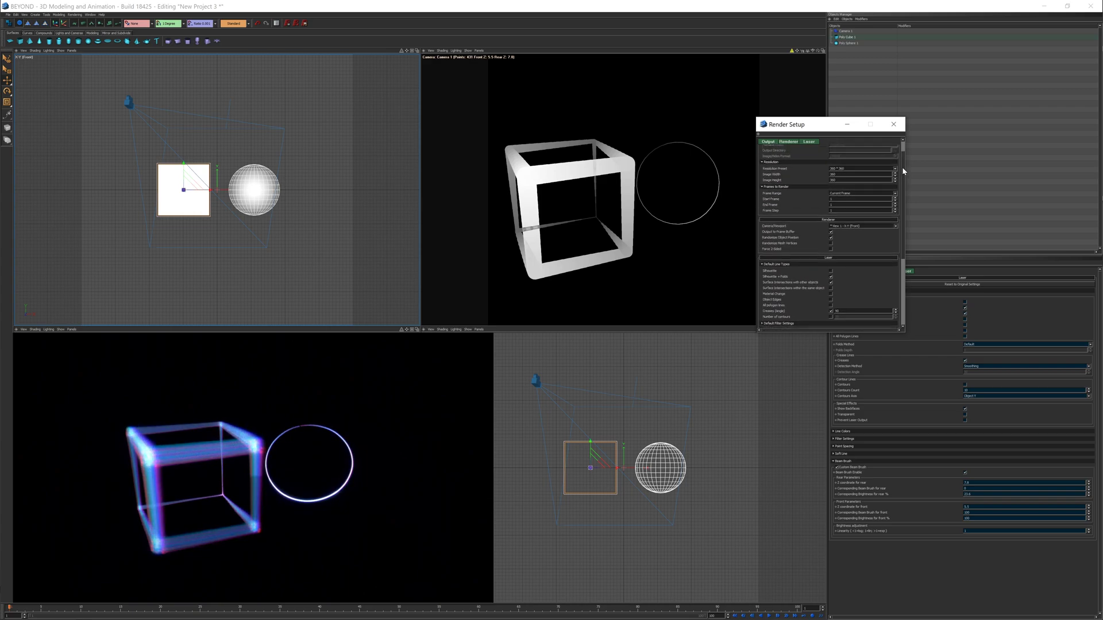
pyautogui.click(877, 226)
pyautogui.click(862, 238)
pyautogui.scroll(-4, 903, 303)
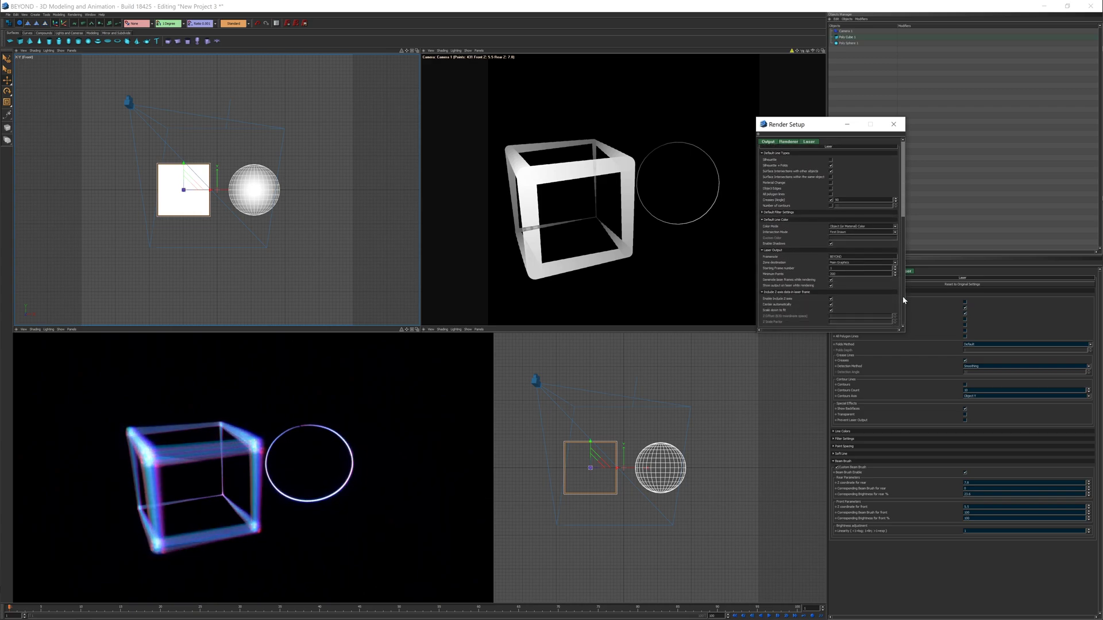
# Render the front view again and save the frame into BEYOND with cue 2 as the destination
pyautogui.click(294, 24)
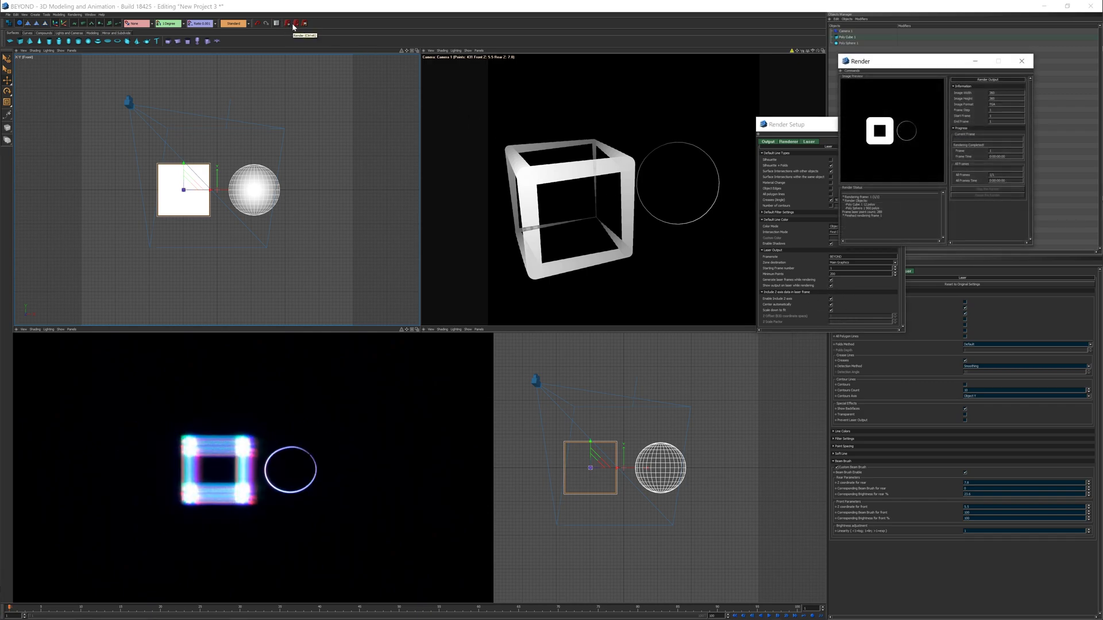
pyautogui.click(304, 23)
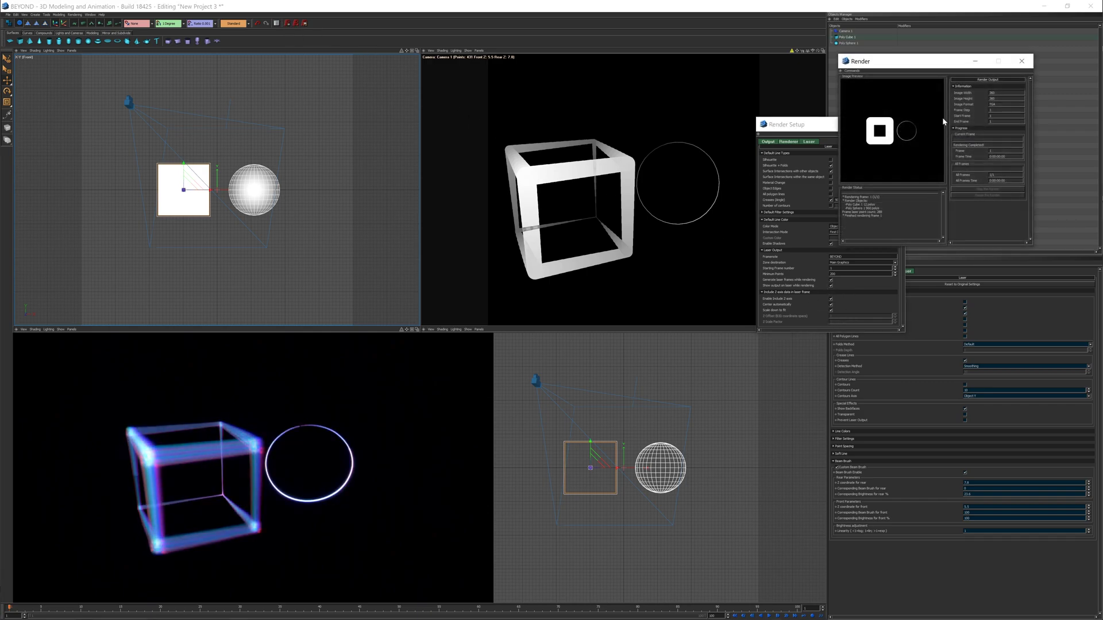
pyautogui.click(306, 25)
pyautogui.rightClick(90, 82)
pyautogui.click(191, 68)
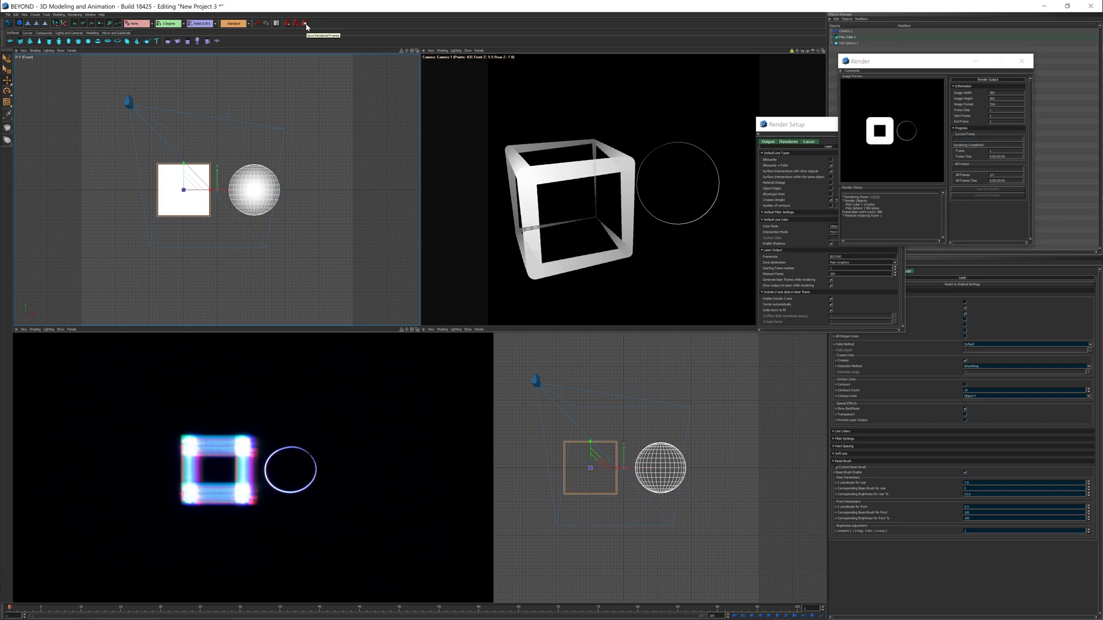
pyautogui.click(306, 25)
pyautogui.rightClick(230, 88)
pyautogui.click(265, 130)
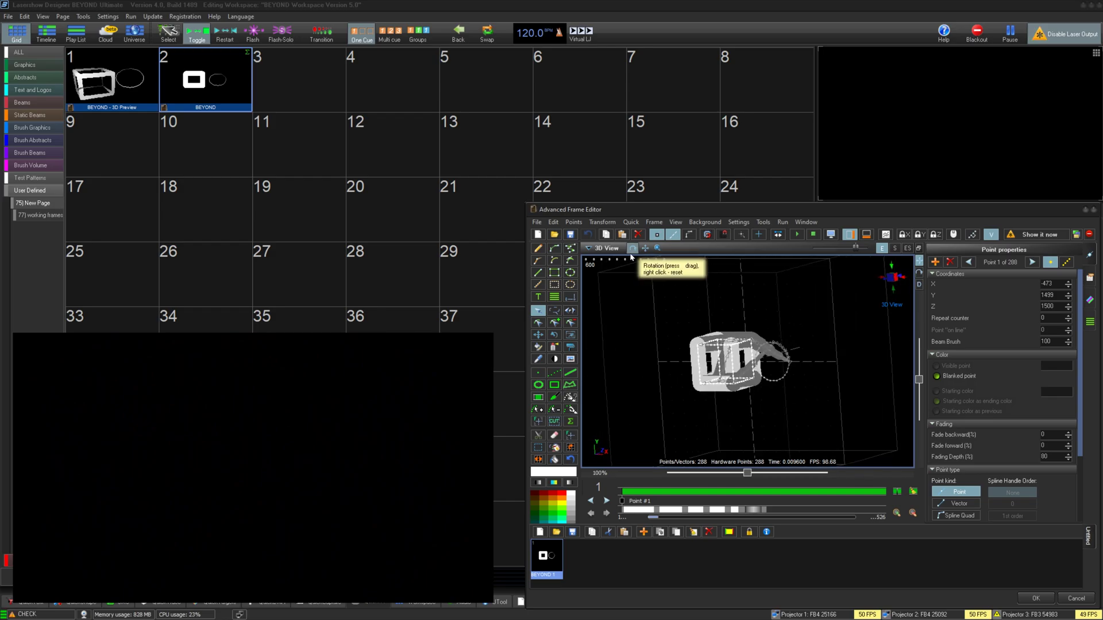
pyautogui.click(1036, 599)
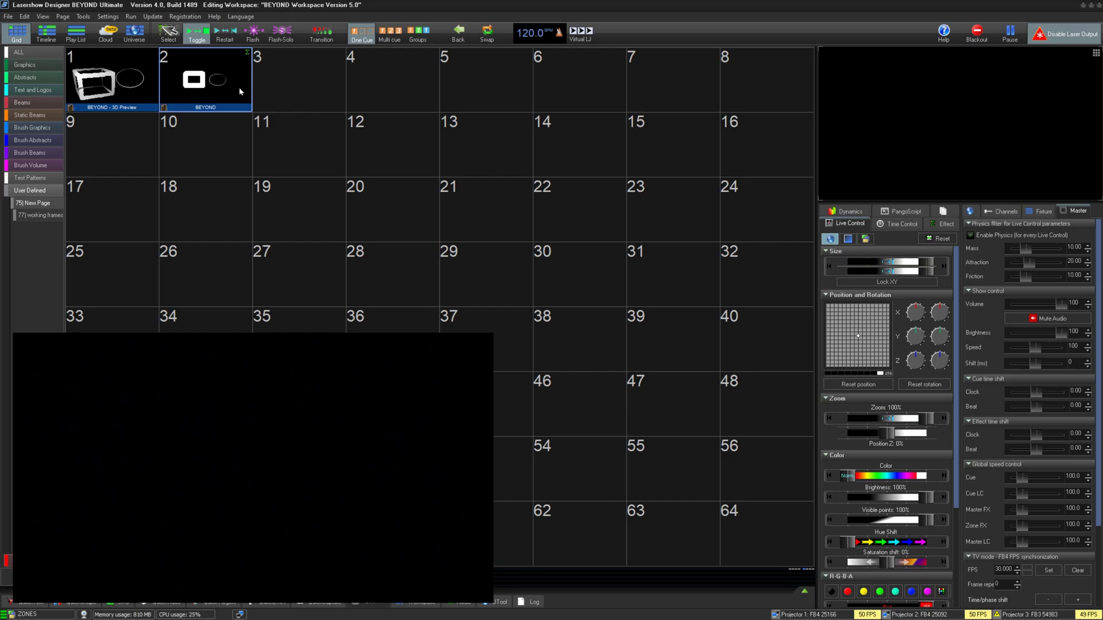